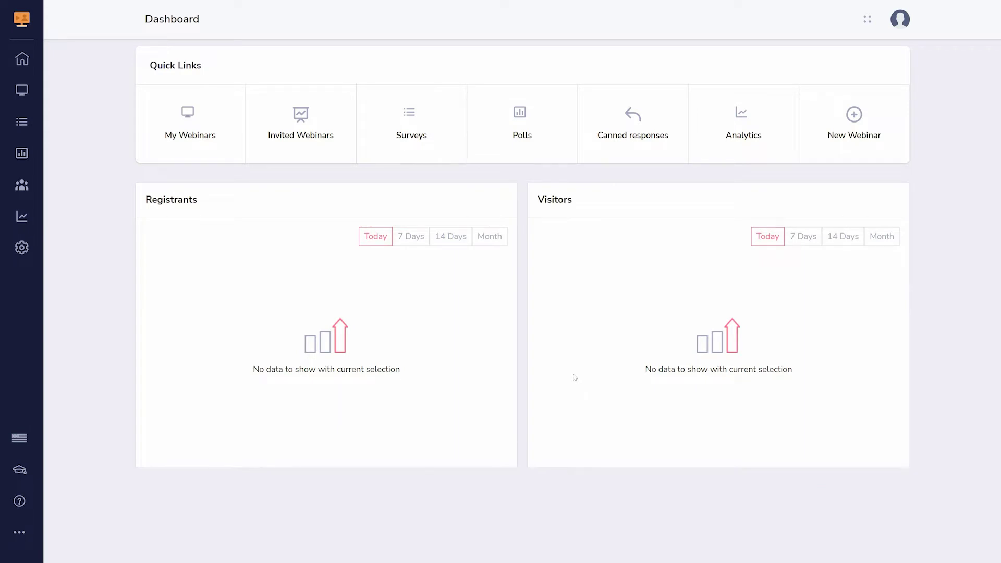
# Look over the Webinars and Surveys pages and start a new survey.
pyautogui.click(23, 92)
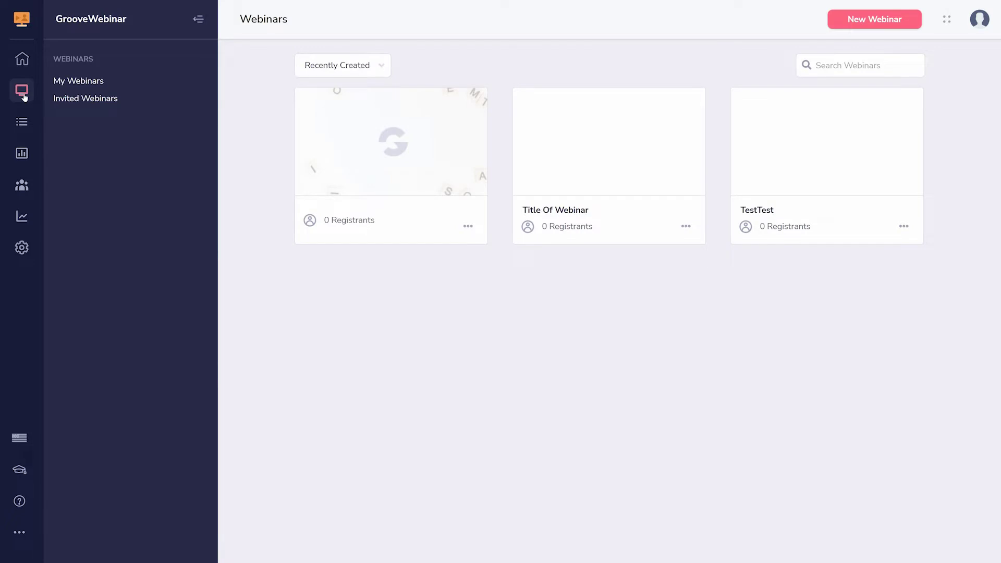
pyautogui.click(22, 124)
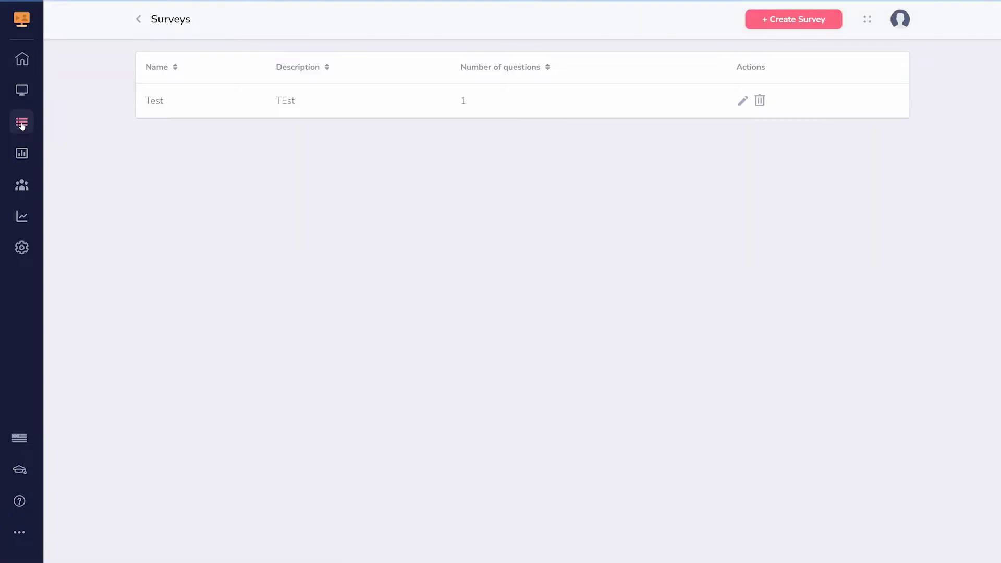
pyautogui.click(768, 18)
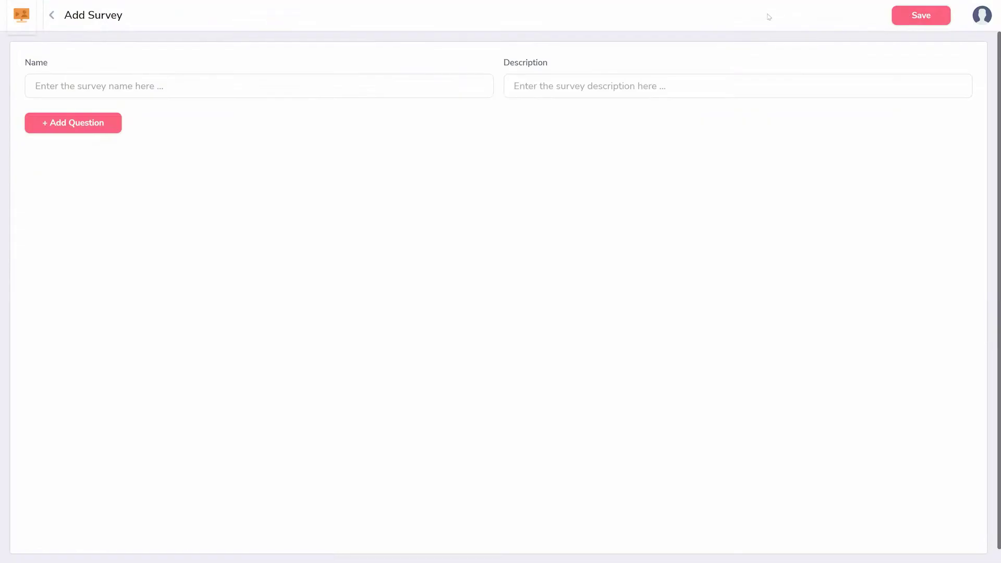
# Browse the question types in the add-question form, then close it and leave the new survey.
pyautogui.click(73, 123)
pyautogui.click(680, 261)
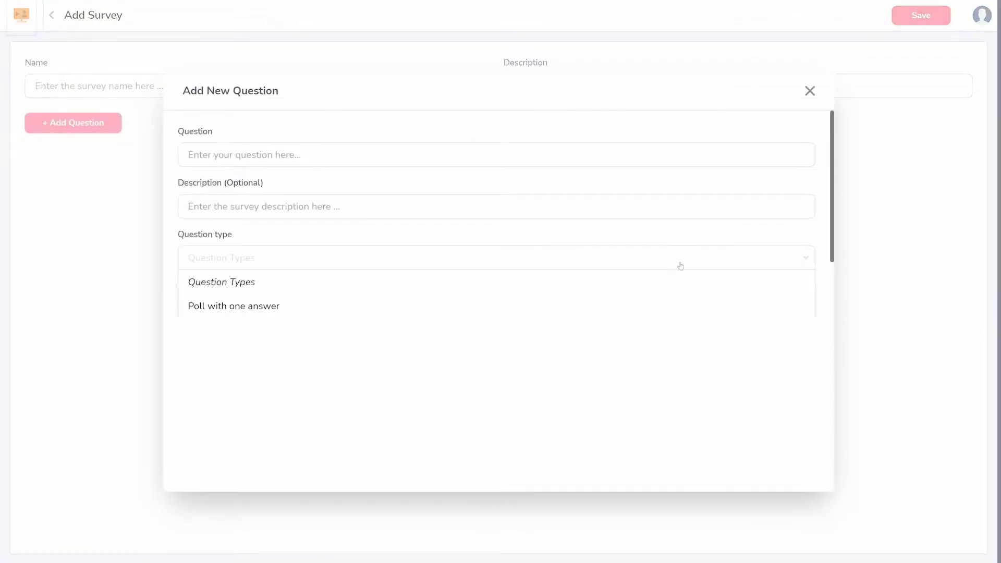
pyautogui.scroll(-2, 681, 266)
pyautogui.click(809, 91)
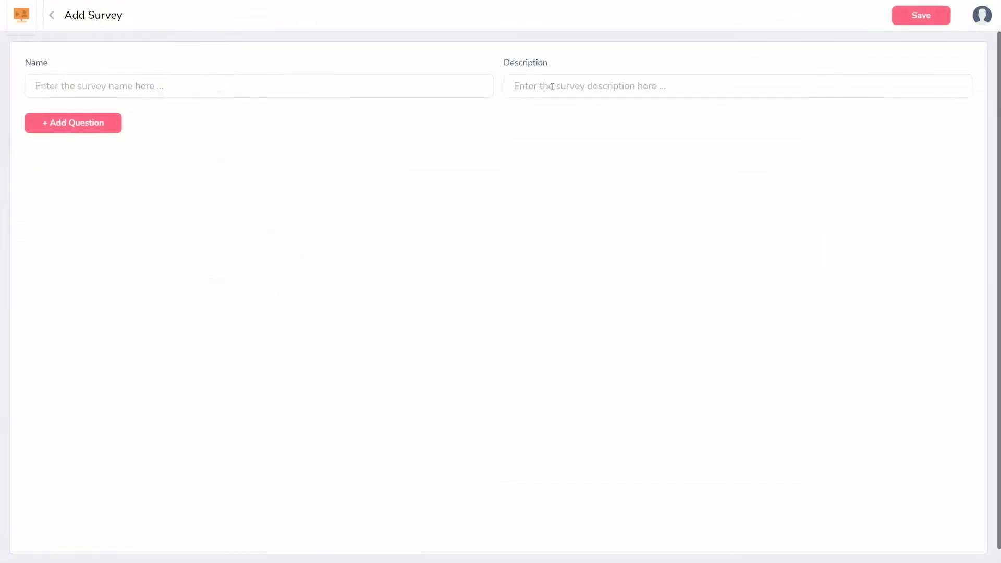
pyautogui.click(51, 17)
# View the Polls page, the new poll form and the Presenters list, ending on Analytics with zero registrations.
pyautogui.click(20, 158)
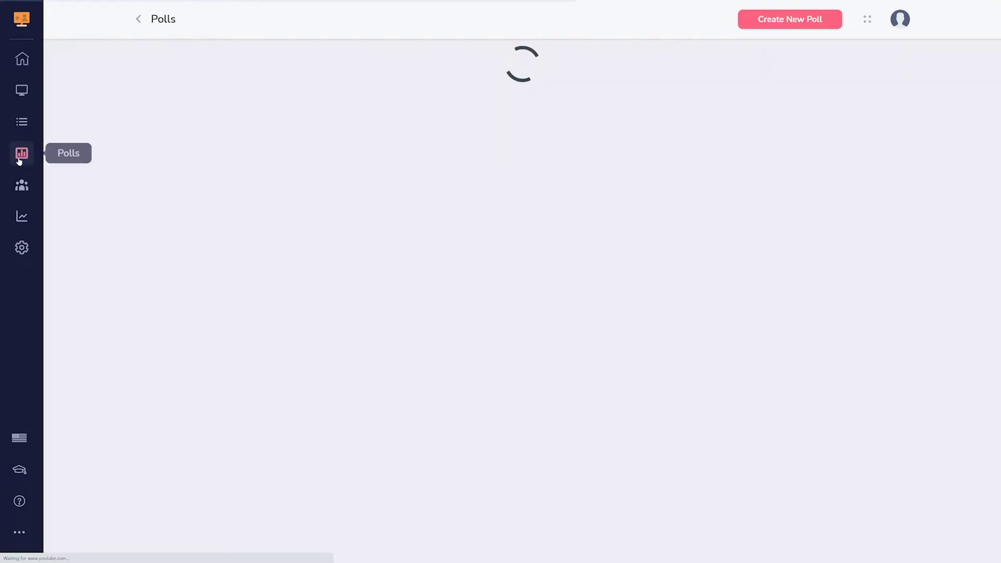
pyautogui.click(766, 22)
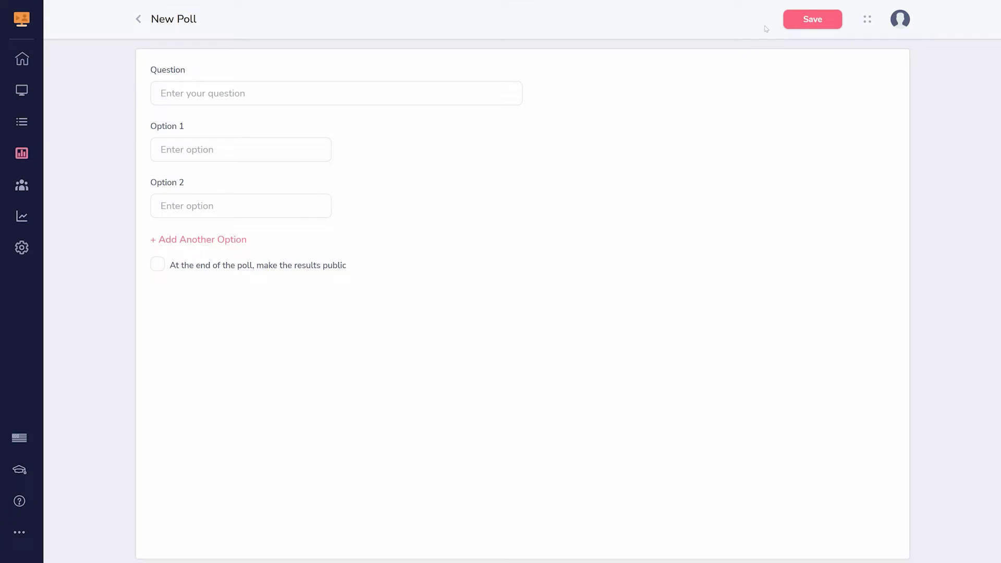
pyautogui.click(21, 188)
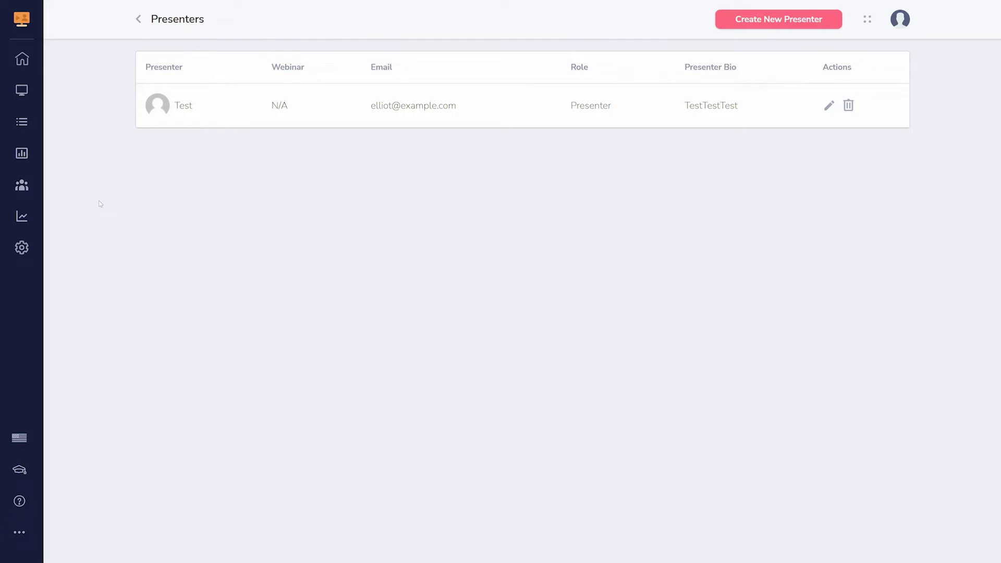
pyautogui.click(23, 219)
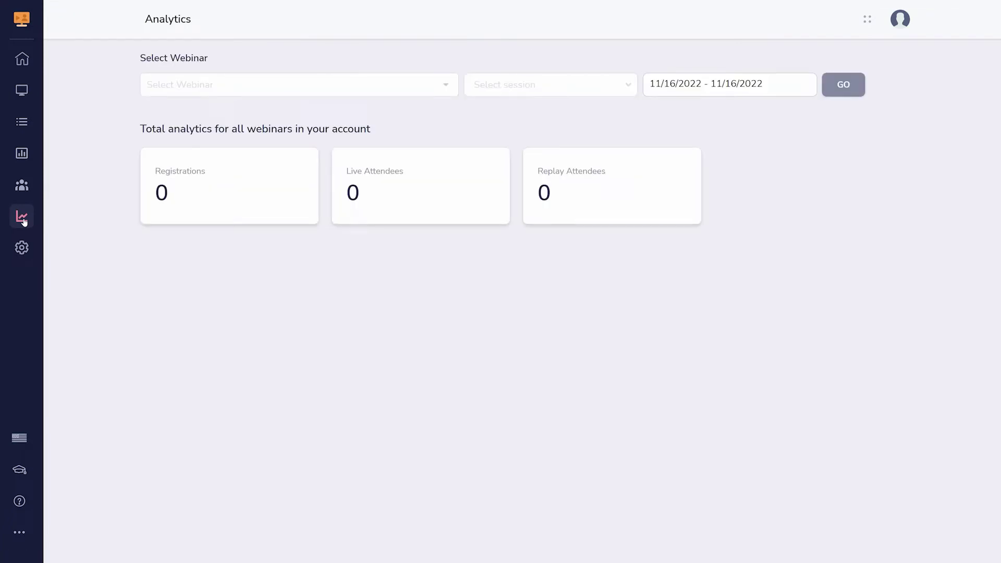
# Check the Settings page, then return to the Webinars list of three webinars.
pyautogui.click(22, 248)
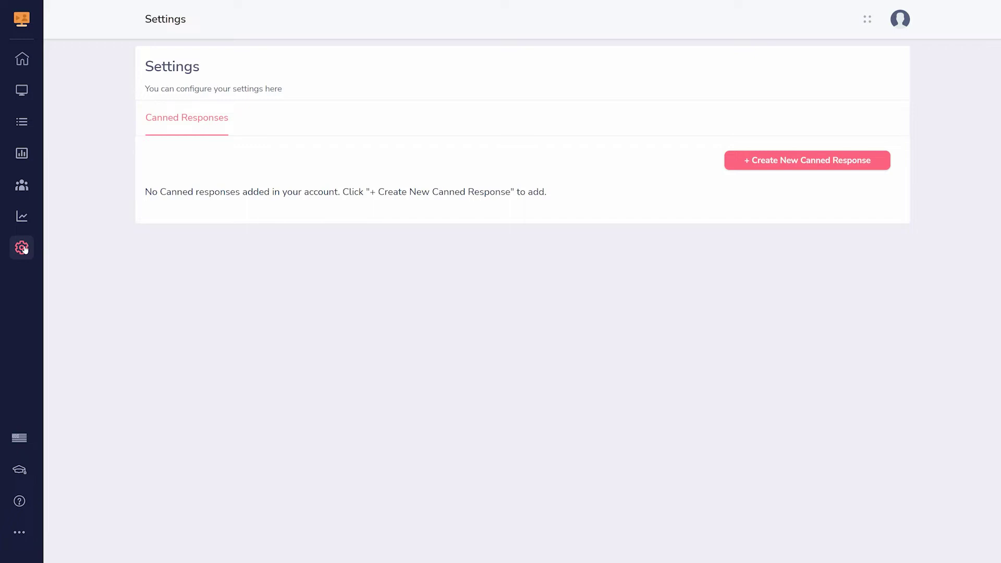
pyautogui.click(29, 94)
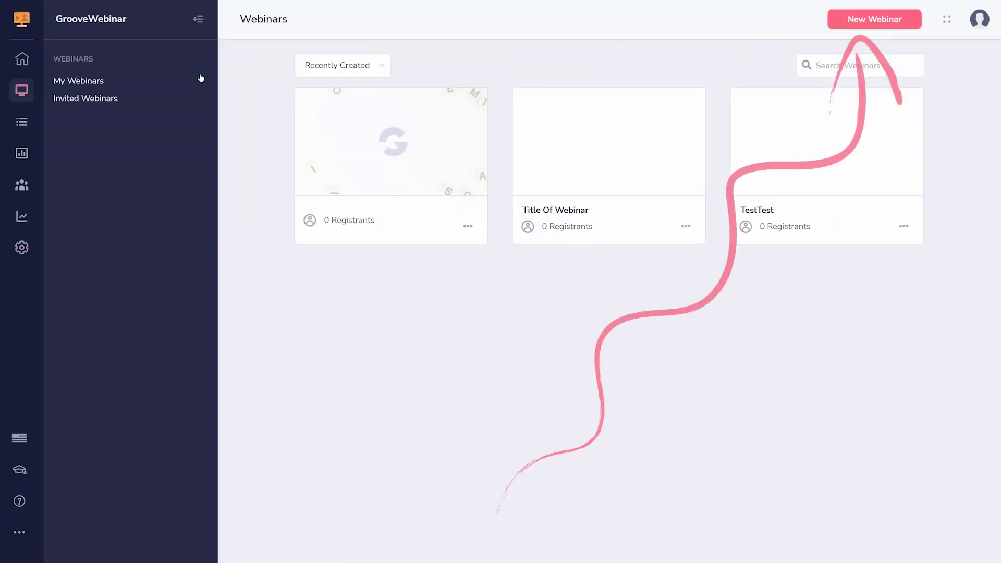
# Create a new webinar of type Automated and continue to Webinar Details.
pyautogui.click(860, 21)
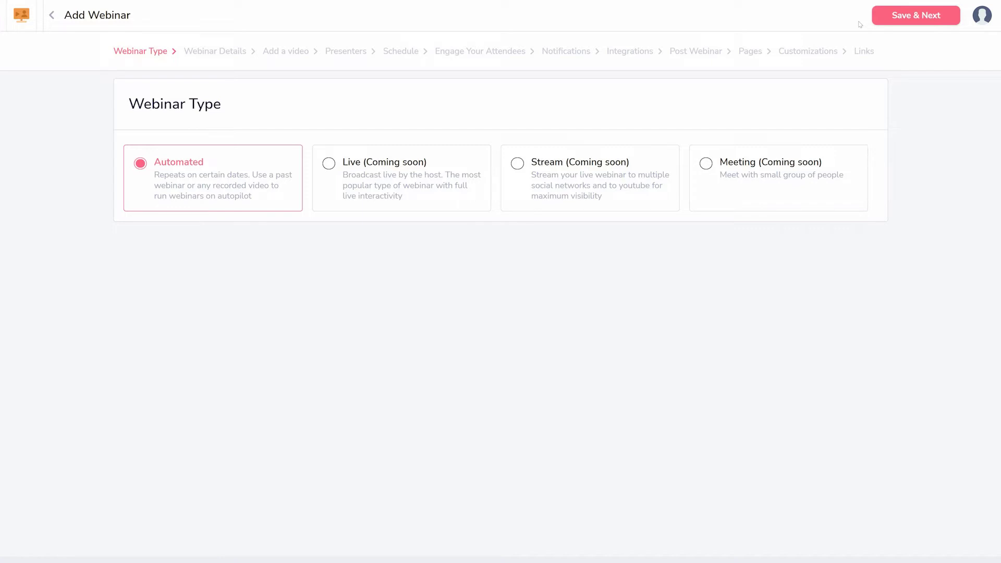
pyautogui.click(910, 16)
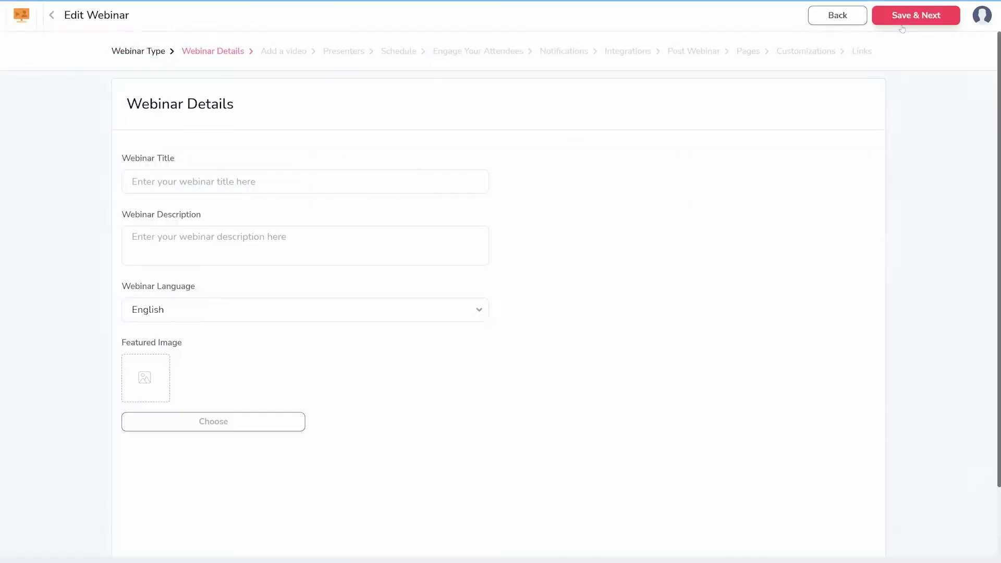
# Title the webinar 'Orientation Webinar' with description 'Getting to know the Groove platform, in particular: GrooveWebinar' and save.
pyautogui.click(451, 177)
pyautogui.write('Orientation Webinar')
pyautogui.press('Tab')
pyautogui.write('Getting to know the Groove platform, in particular: GrooveWebinar')
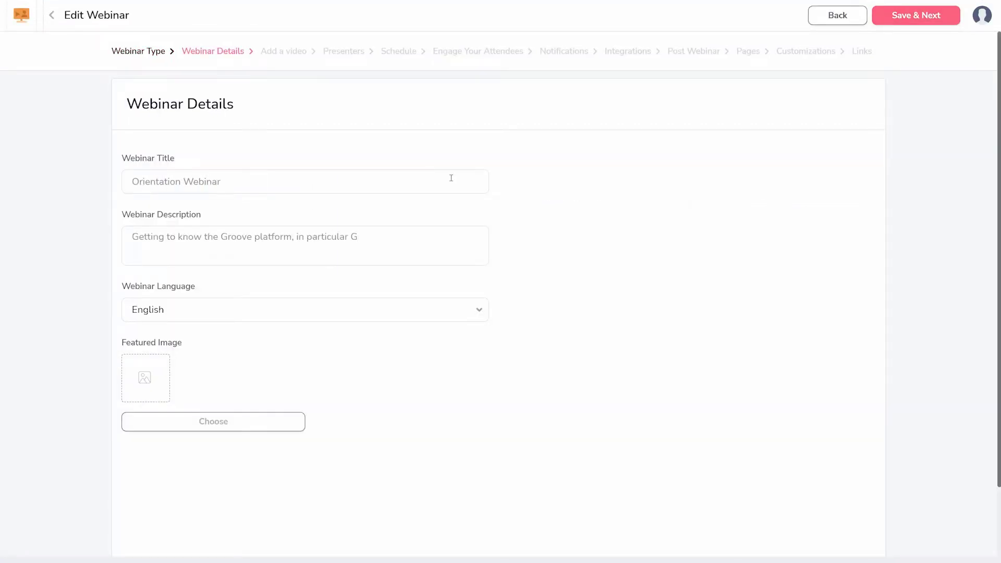
pyautogui.click(926, 23)
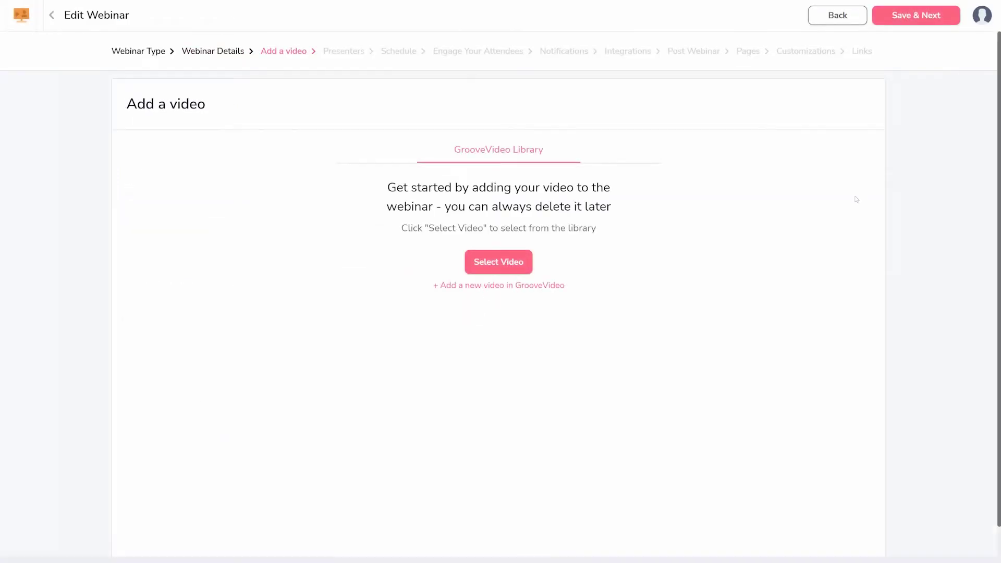
# Attach the 'default-name' video from the library and save.
pyautogui.click(503, 260)
pyautogui.click(245, 172)
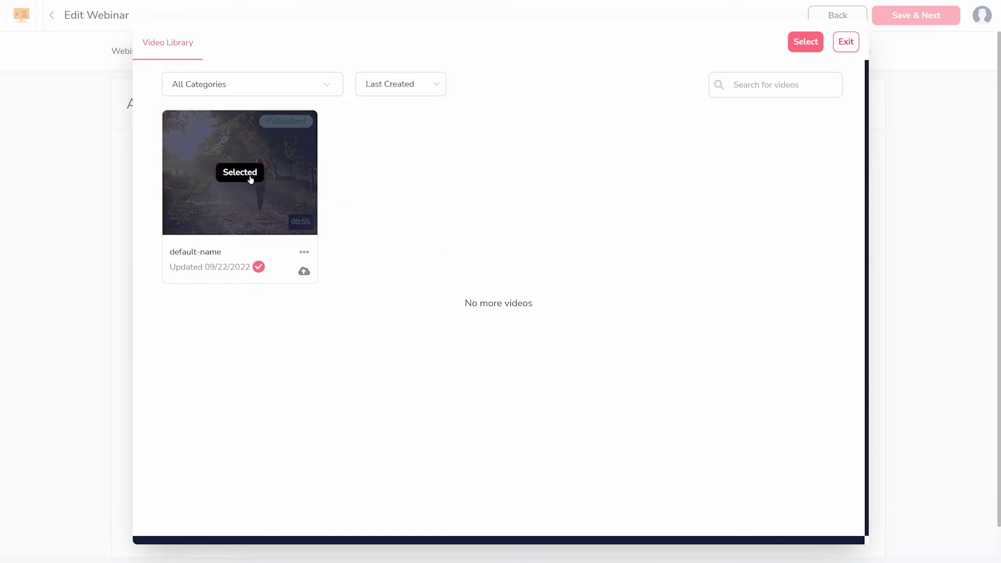
pyautogui.click(805, 42)
pyautogui.click(904, 21)
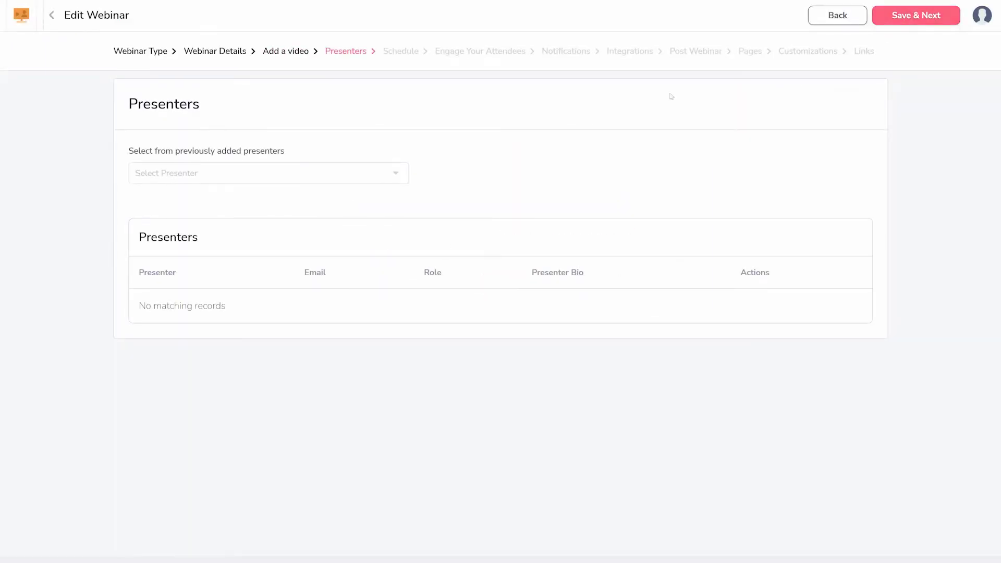
# Add the existing saved presenter to the webinar and save the Presenters step.
pyautogui.click(394, 174)
pyautogui.click(301, 224)
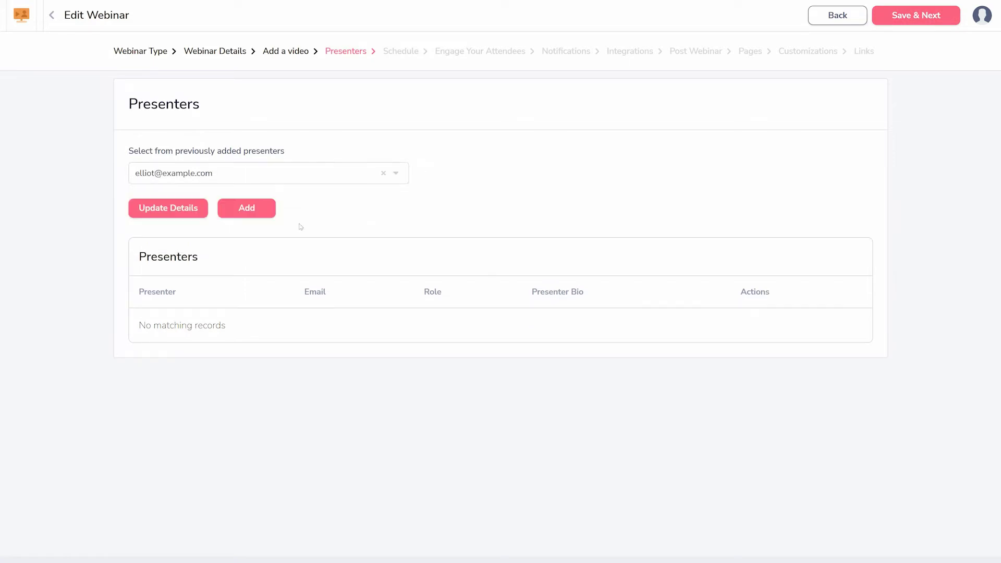
pyautogui.click(260, 210)
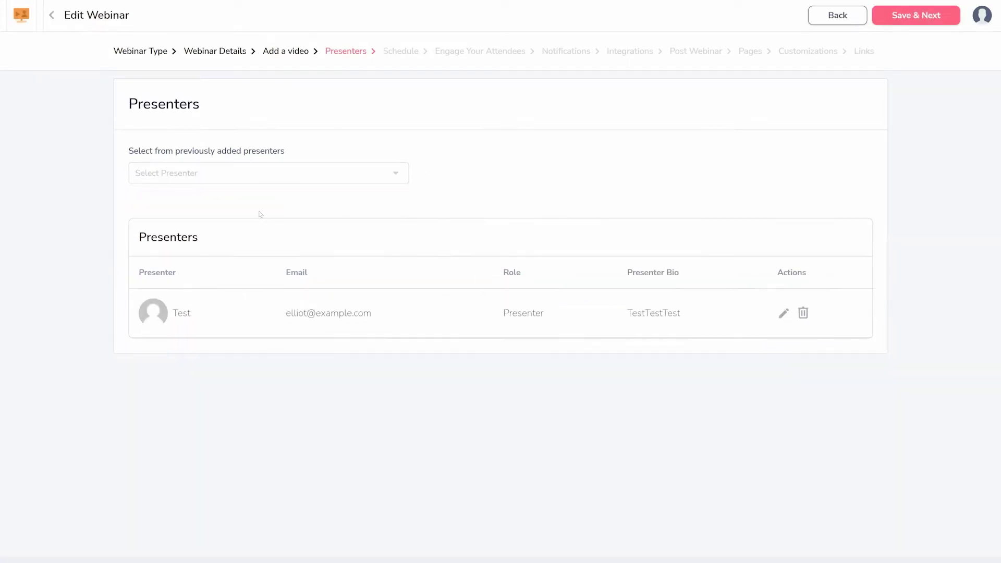
pyautogui.click(337, 164)
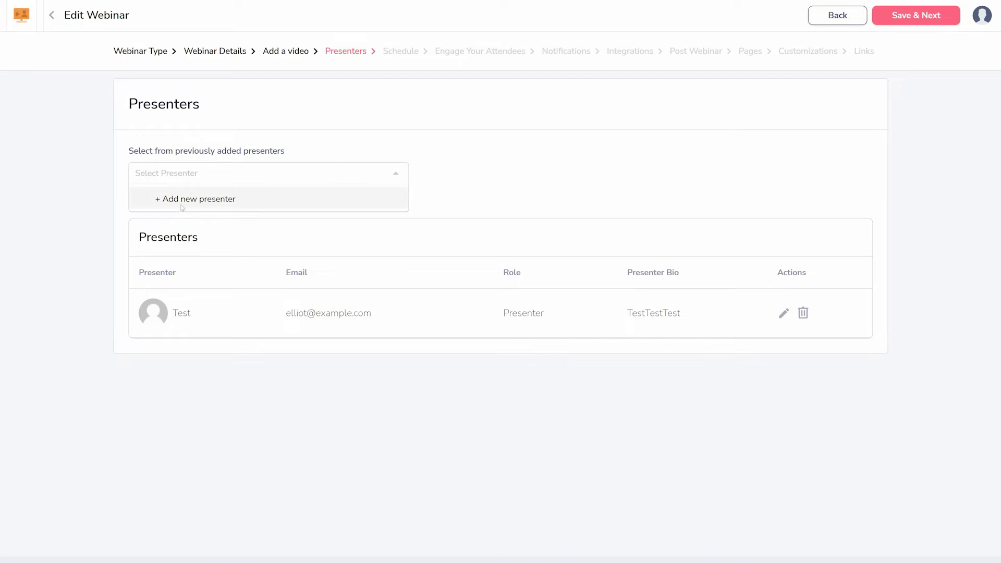
pyautogui.click(531, 171)
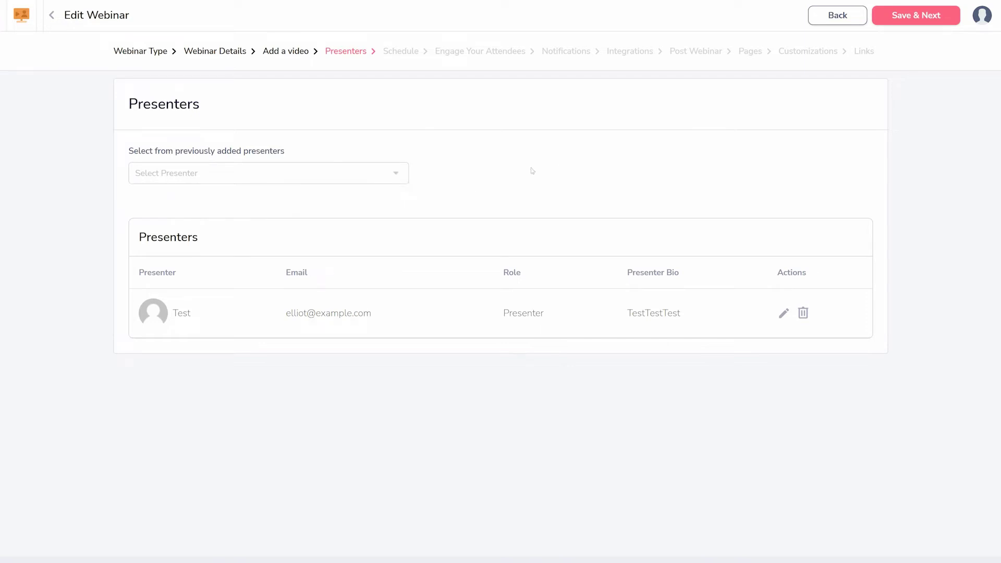
pyautogui.click(893, 21)
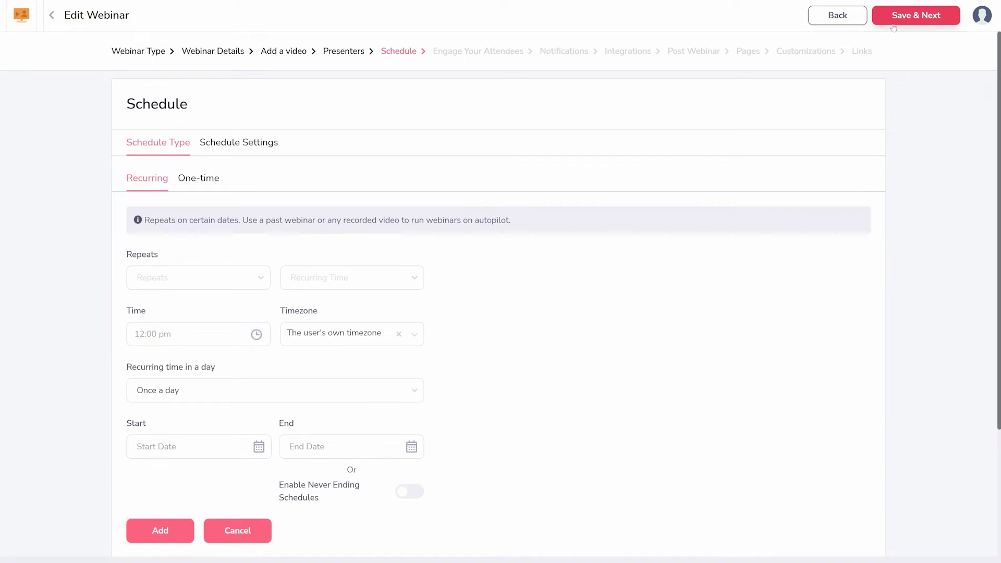
# Add a one-time session at 12:15 pm on November 17 and delete the 12:45 pm schedule.
pyautogui.click(210, 182)
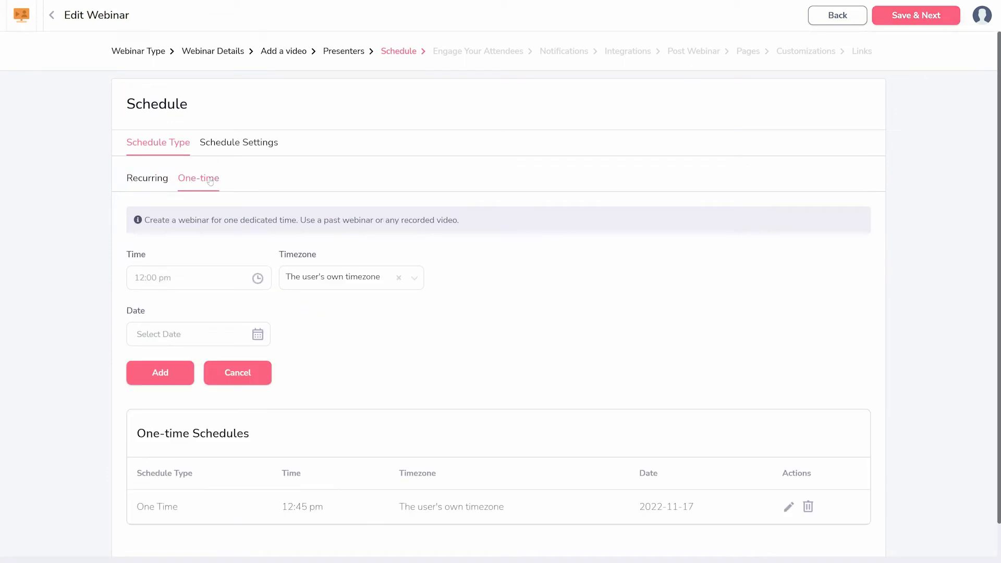
pyautogui.click(200, 284)
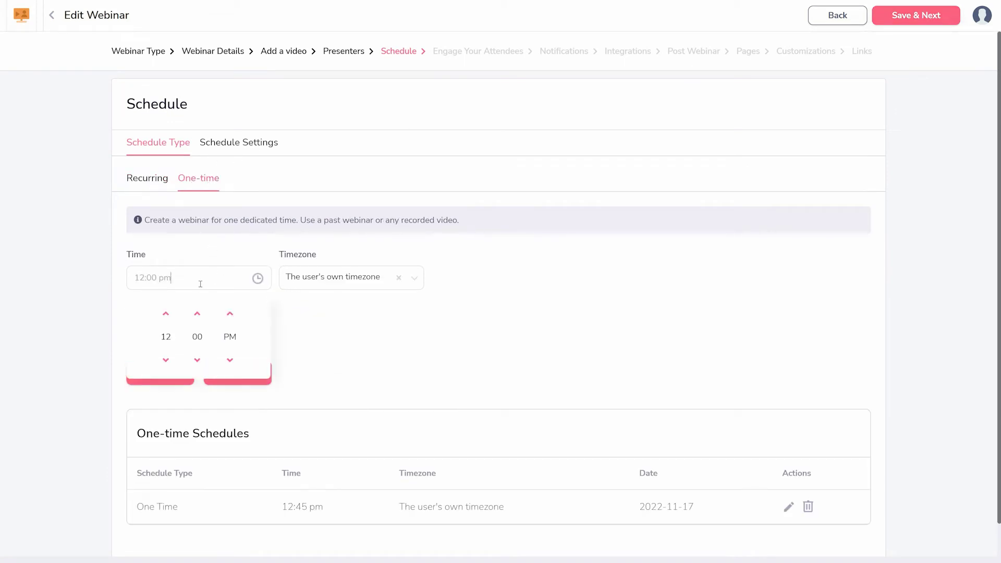
pyautogui.click(197, 313)
pyautogui.click(212, 331)
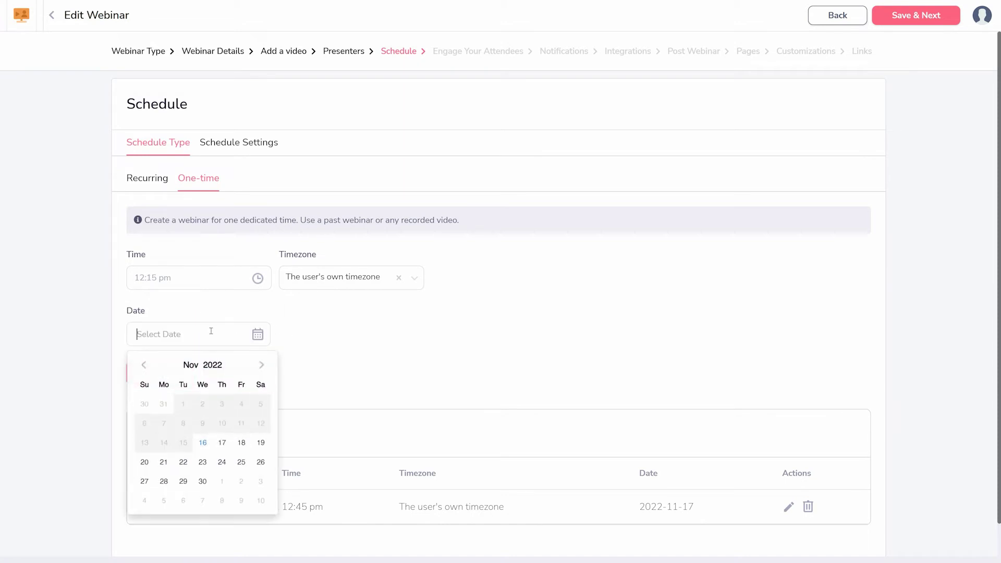
pyautogui.click(221, 443)
pyautogui.click(141, 373)
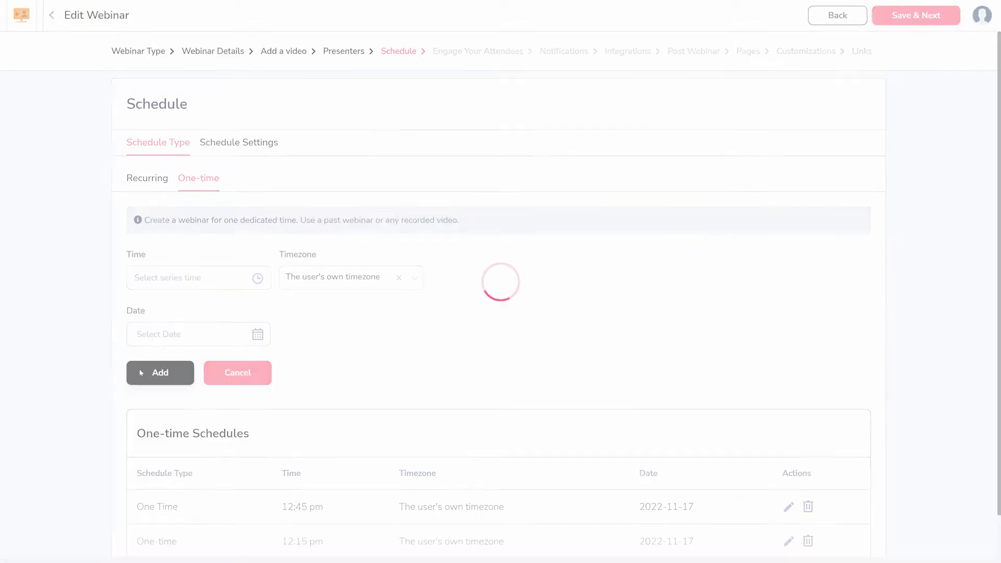
pyautogui.click(808, 506)
pyautogui.click(551, 340)
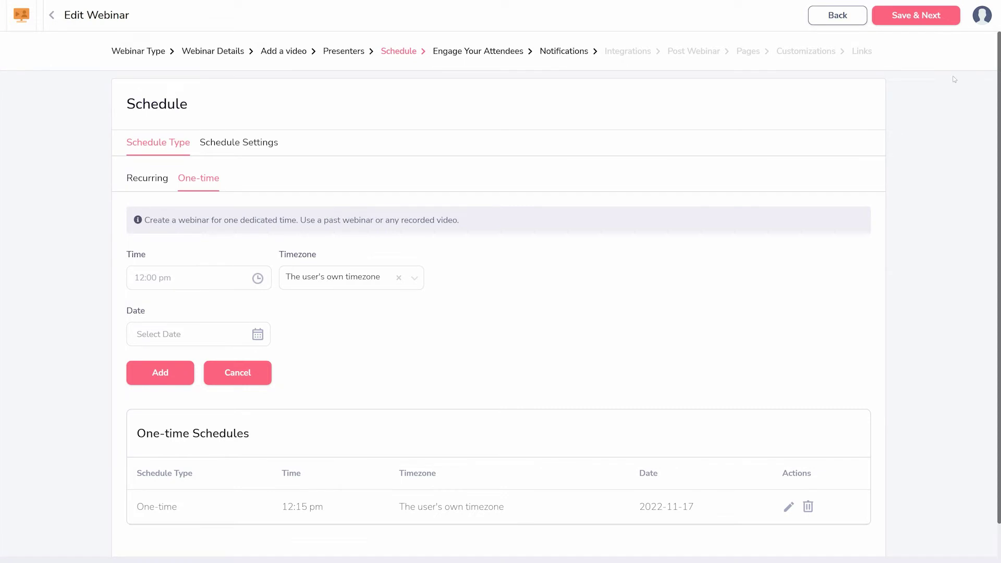
# Save the schedule and review the Live Chat, Offers, File sharing and Embeds options.
pyautogui.click(933, 24)
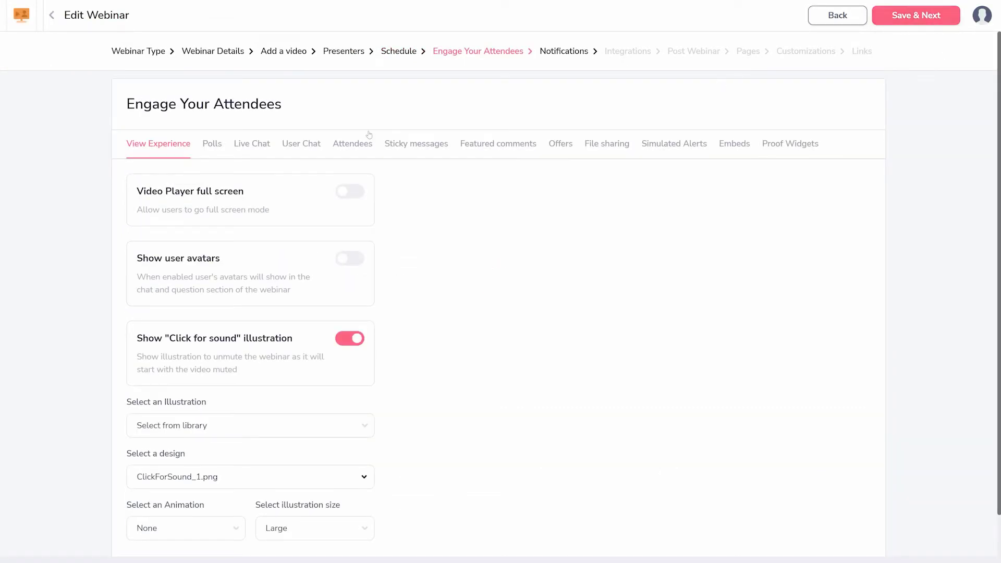
pyautogui.click(264, 146)
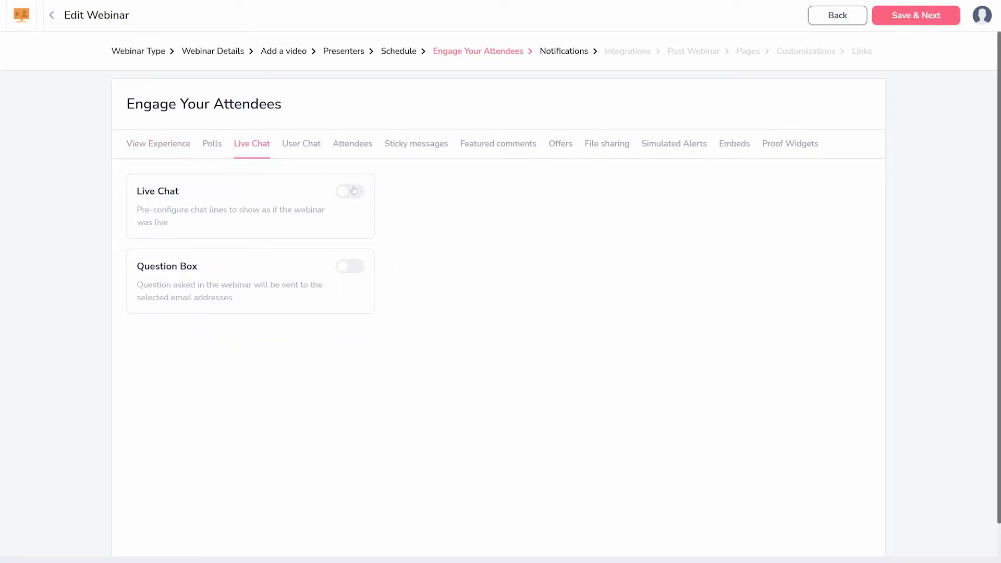
pyautogui.click(553, 149)
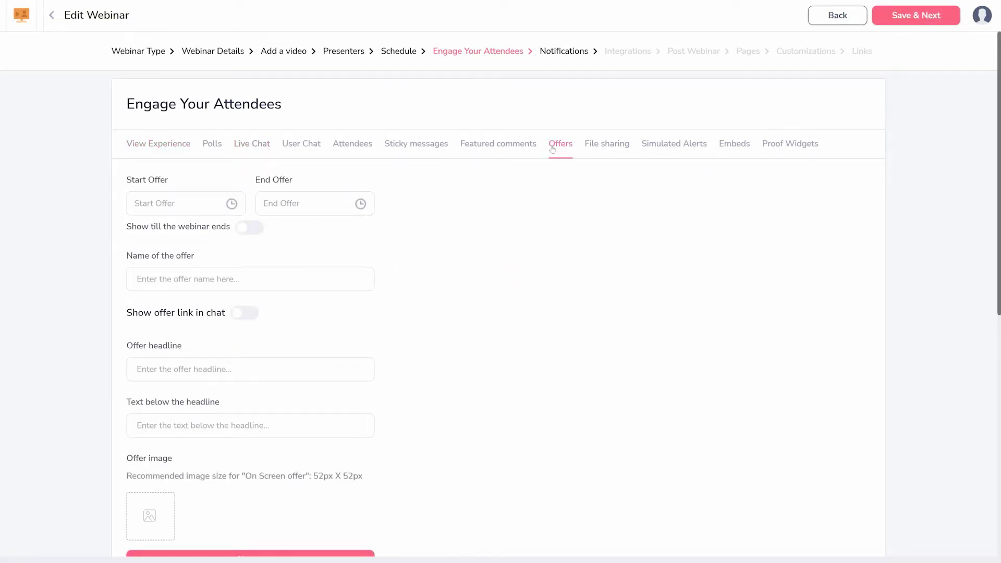
pyautogui.click(600, 148)
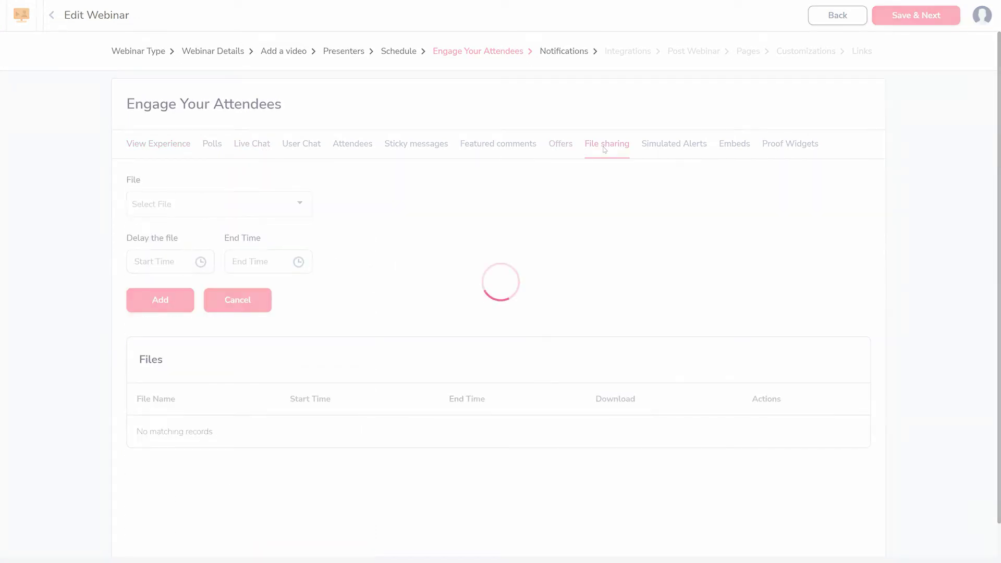
pyautogui.click(740, 146)
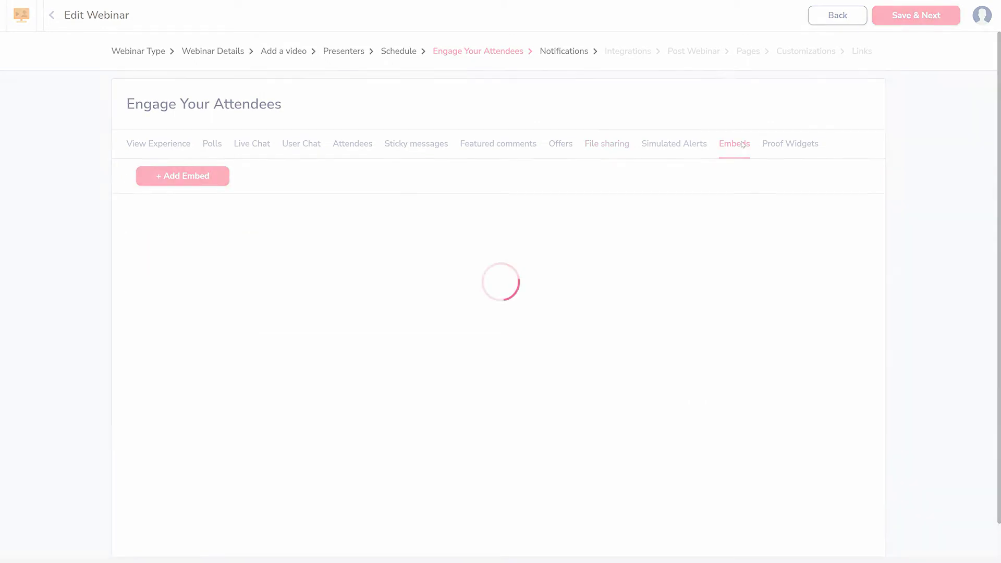
# Add a new embed, then delete it again.
pyautogui.click(215, 183)
pyautogui.click(861, 219)
pyautogui.click(464, 337)
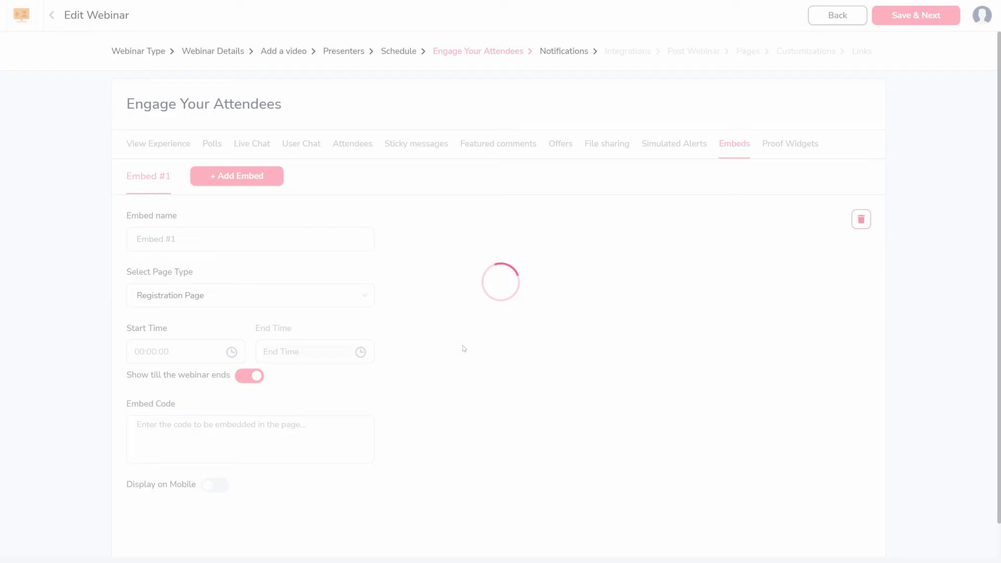
# On Notifications, try email reminders and sender identities, leave email off, and view the alert messages.
pyautogui.click(932, 21)
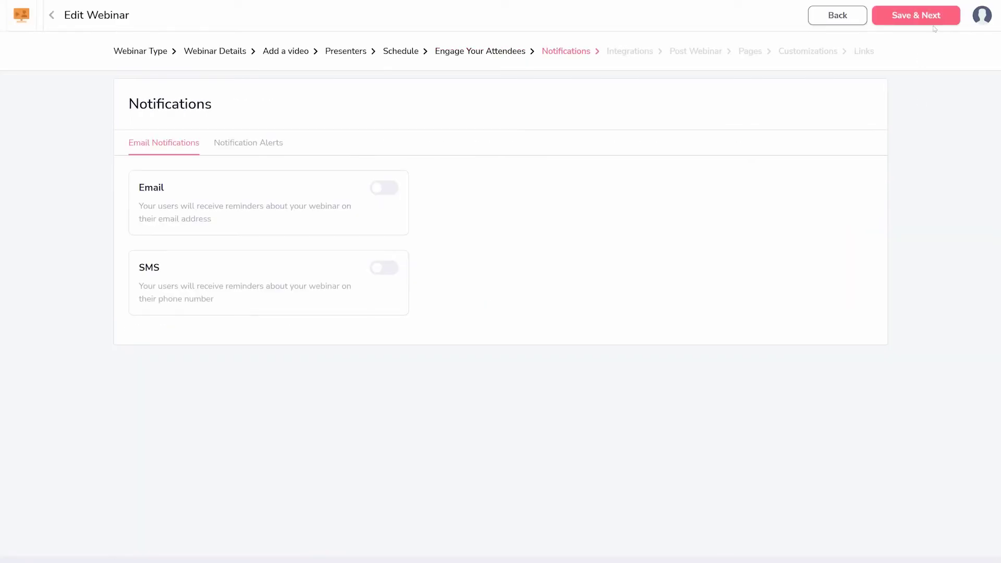
pyautogui.click(379, 190)
pyautogui.click(296, 280)
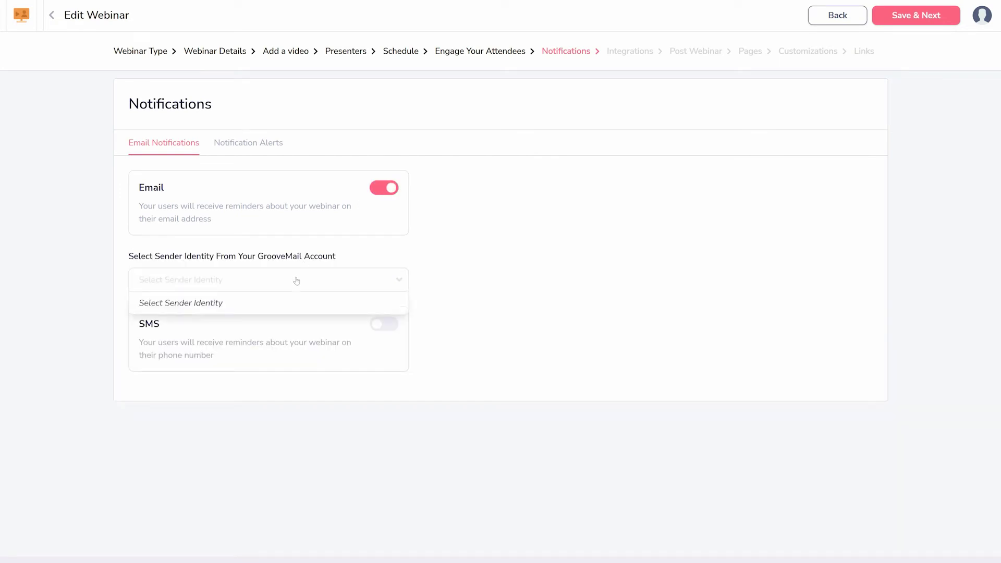
pyautogui.click(297, 280)
pyautogui.click(388, 197)
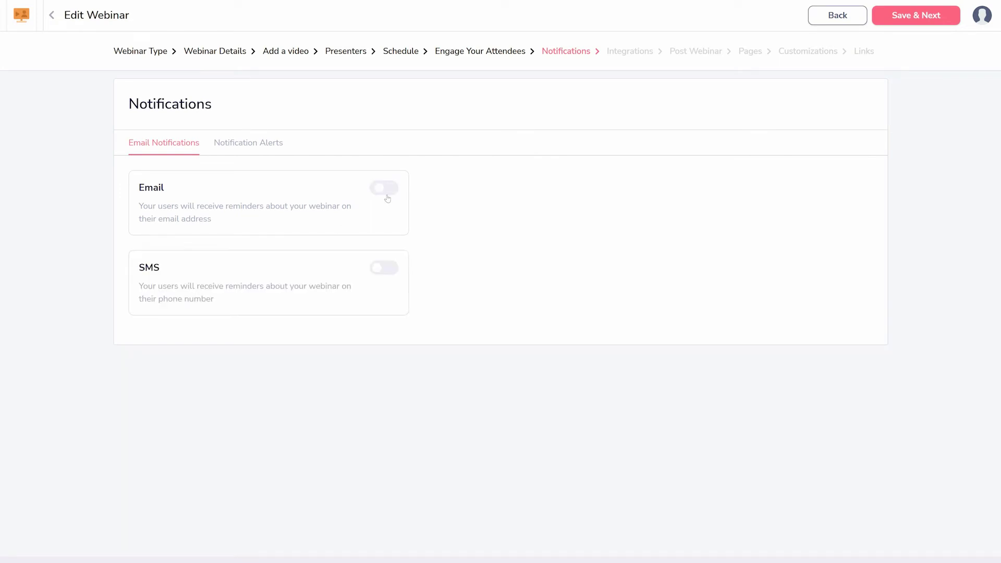
pyautogui.click(246, 148)
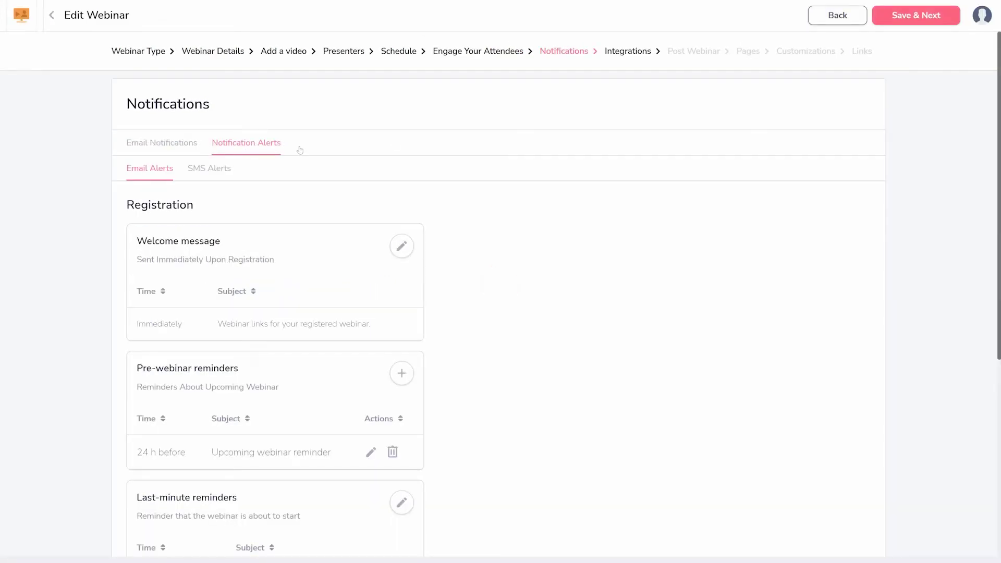
# Review the Completed, Registered and Attended assignment tabs on the Integrations step.
pyautogui.click(889, 22)
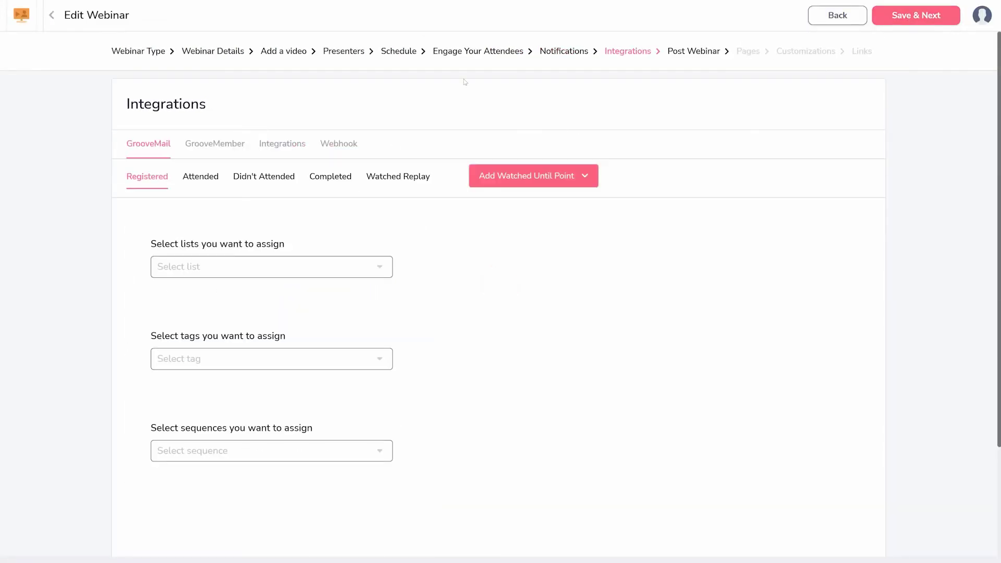
pyautogui.click(334, 177)
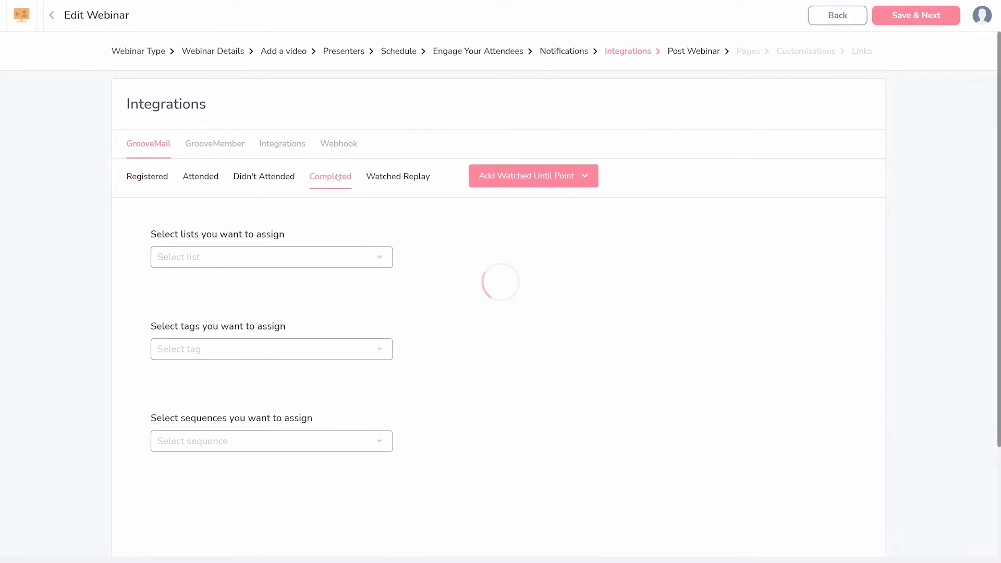
pyautogui.click(156, 181)
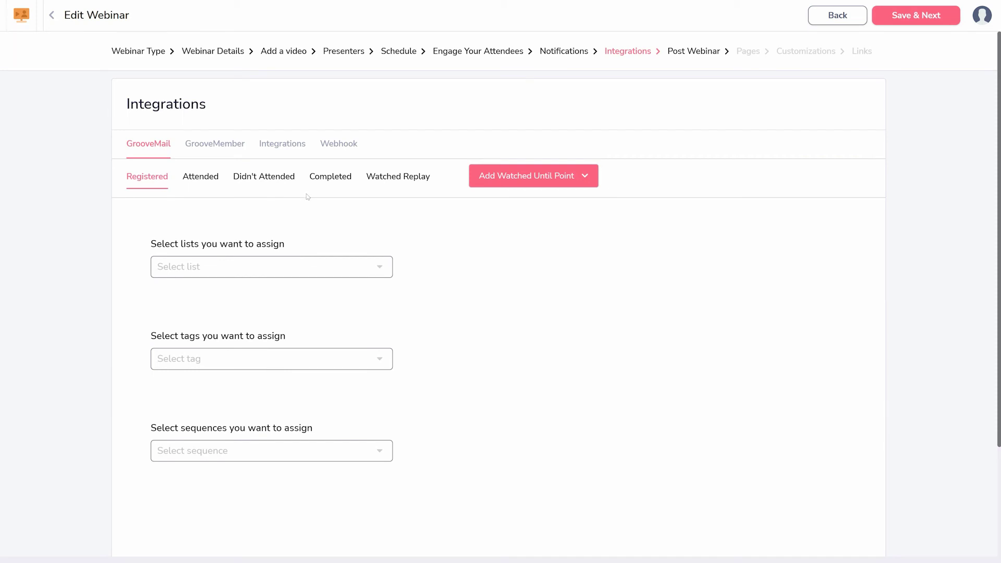
pyautogui.click(209, 180)
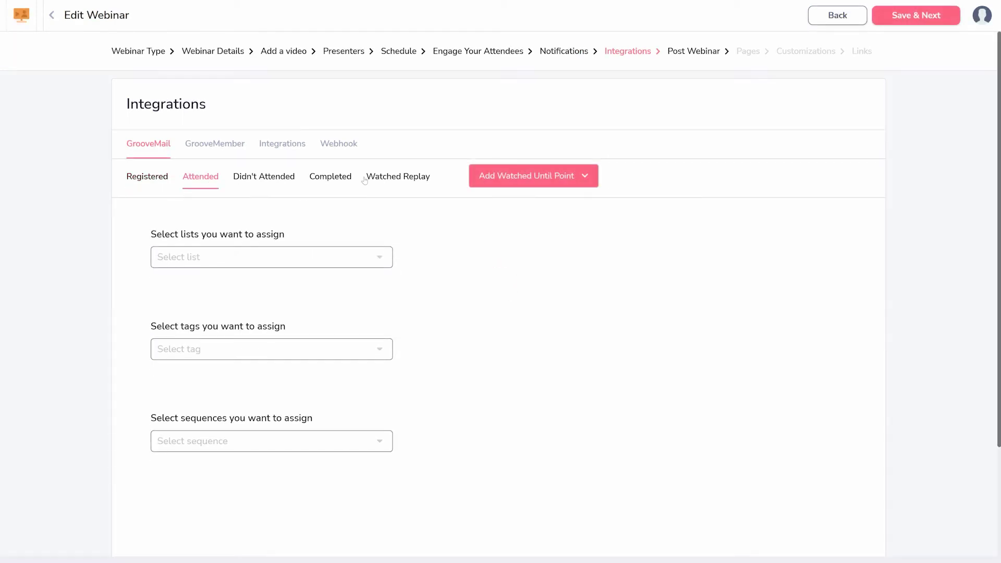
# Start a Live watched-until point at 12, cancel it, and save through to Post Webinar.
pyautogui.click(534, 183)
pyautogui.click(513, 204)
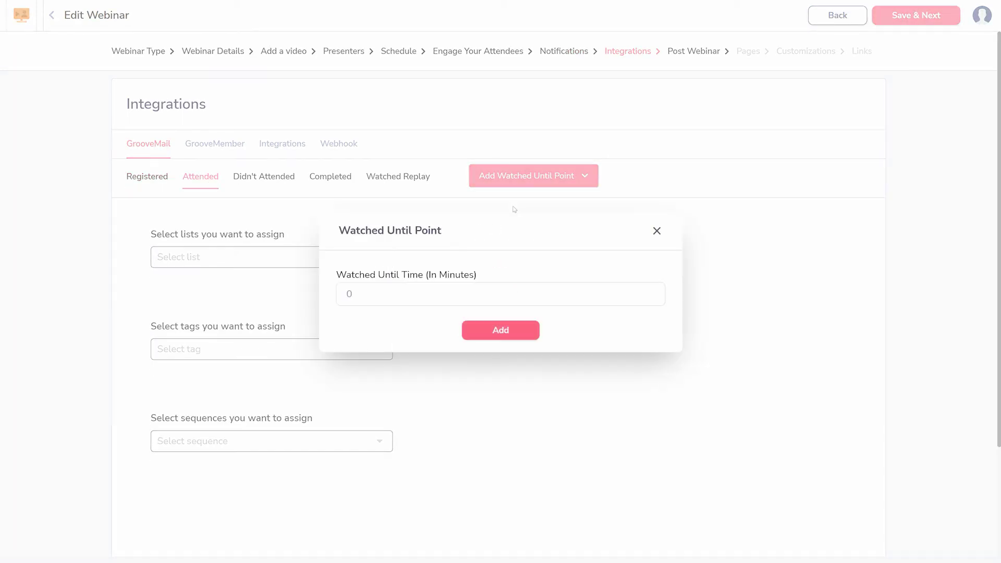
pyautogui.write('12')
pyautogui.click(657, 232)
pyautogui.click(920, 19)
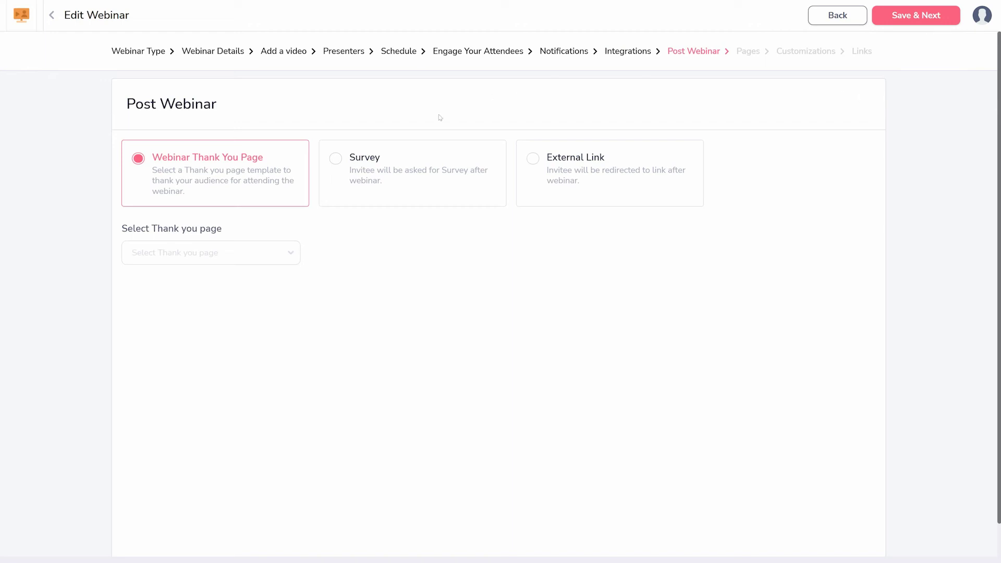
pyautogui.click(391, 161)
pyautogui.click(283, 251)
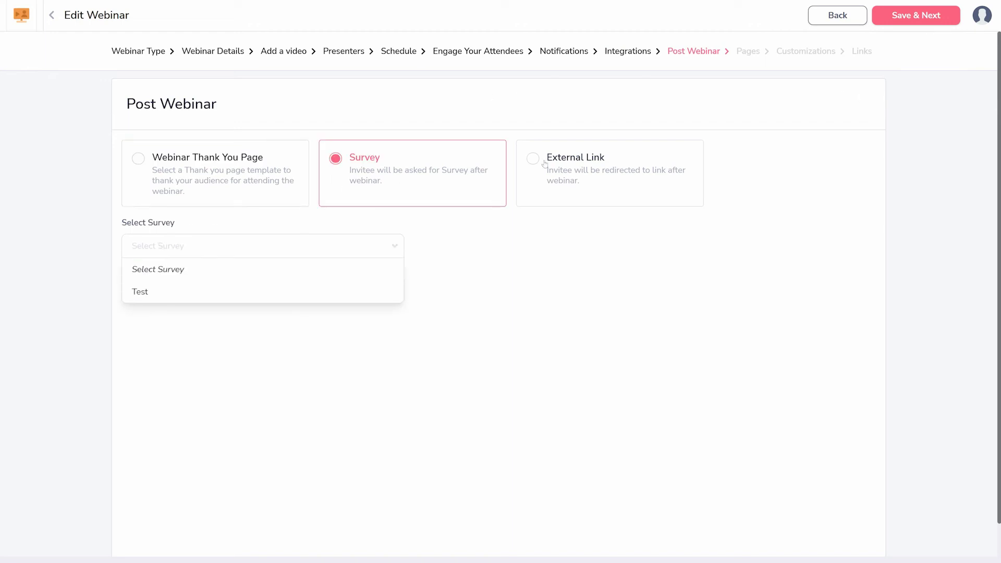
pyautogui.click(600, 169)
pyautogui.click(230, 248)
pyautogui.write('https://www.example.com/ty')
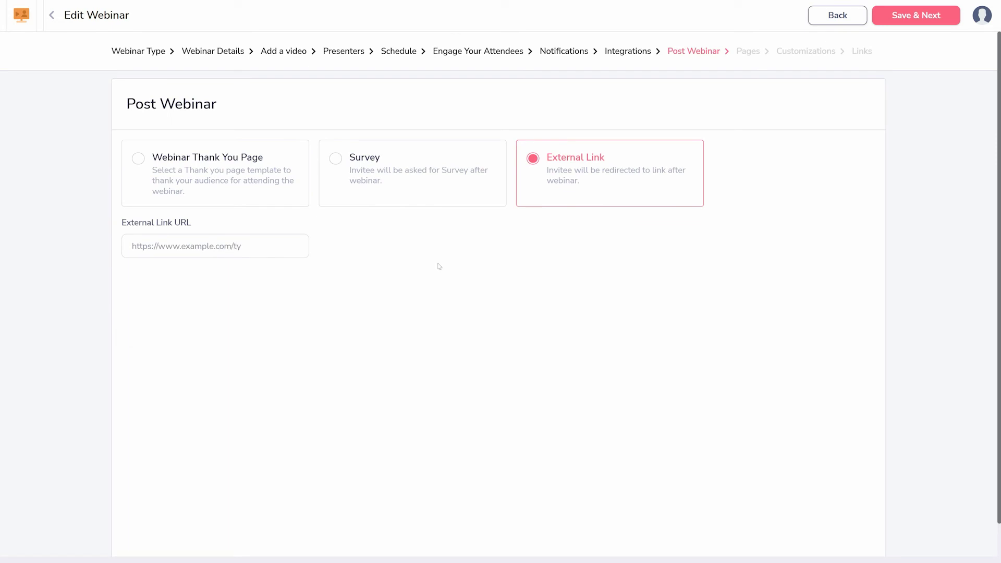
pyautogui.click(916, 15)
# Set the registration page to a Custom URL instead of a Groovepages page and save.
pyautogui.click(255, 167)
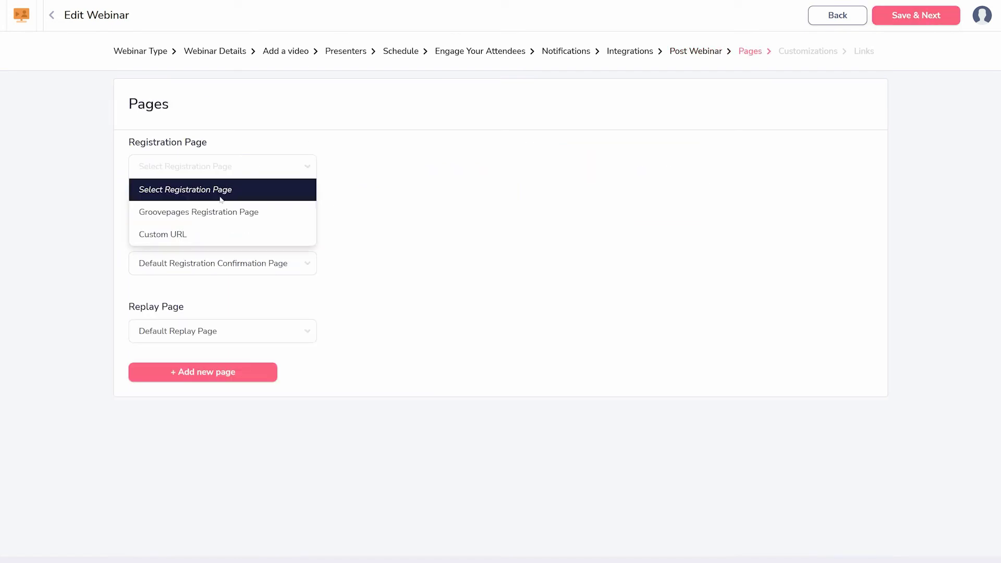
pyautogui.click(260, 210)
pyautogui.click(277, 169)
pyautogui.click(251, 232)
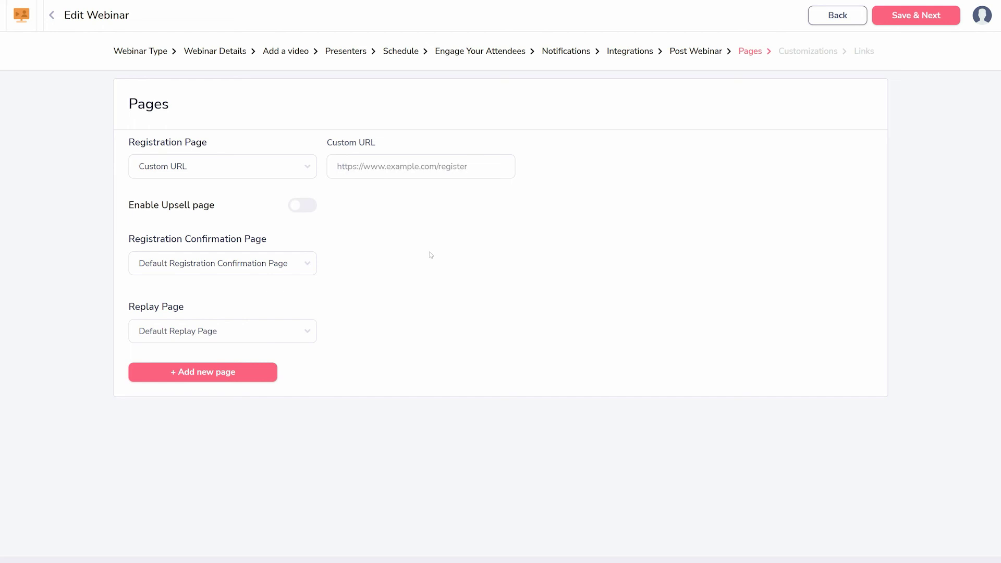
pyautogui.click(928, 24)
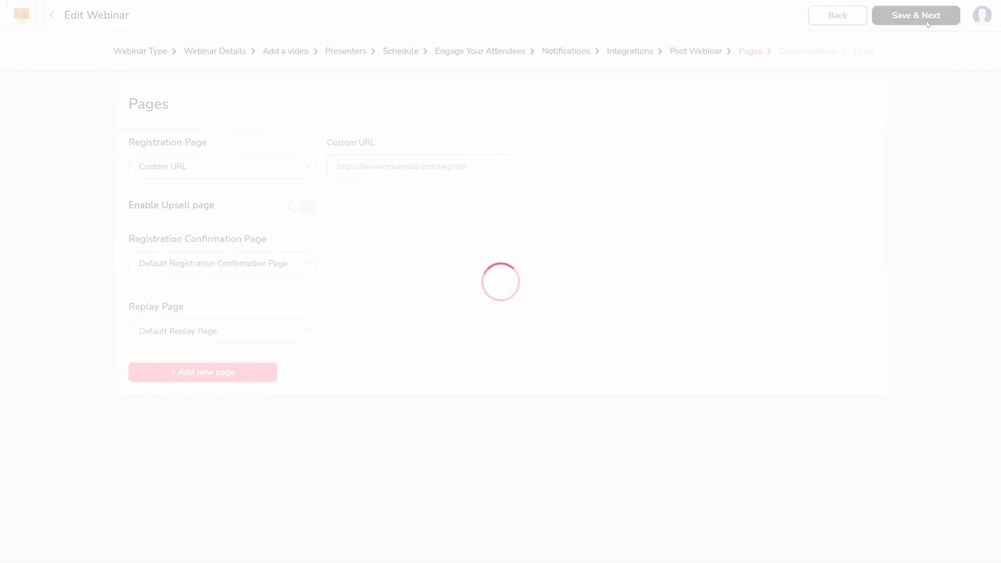
# Review the registration form, button and offer customization settings, then continue to Links.
pyautogui.click(275, 151)
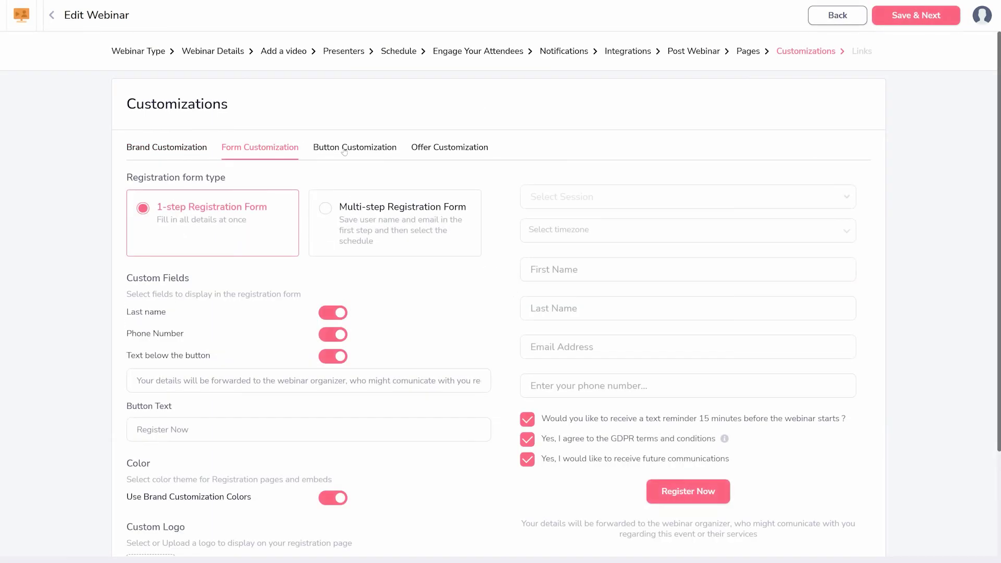
pyautogui.click(344, 150)
pyautogui.click(449, 151)
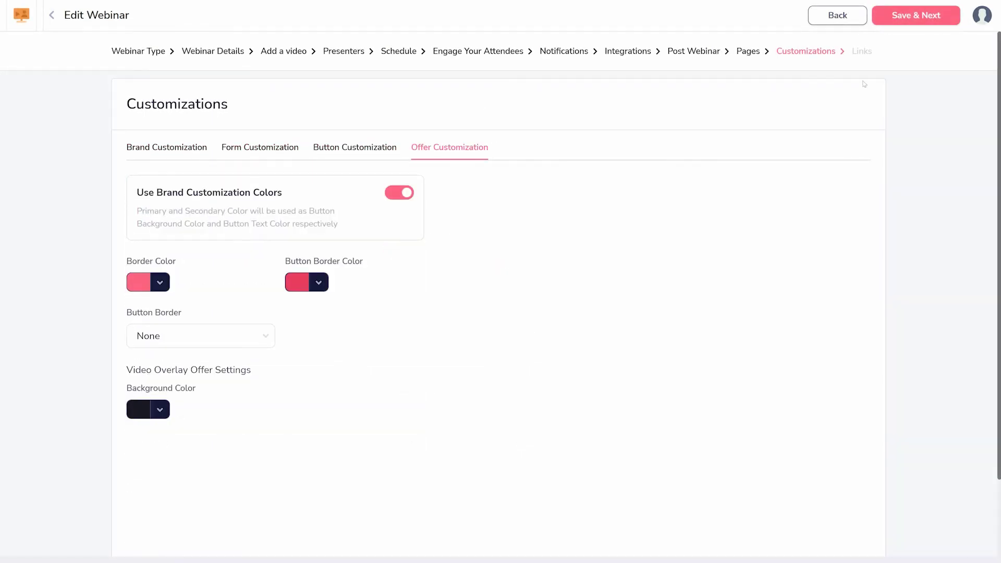
pyautogui.click(946, 20)
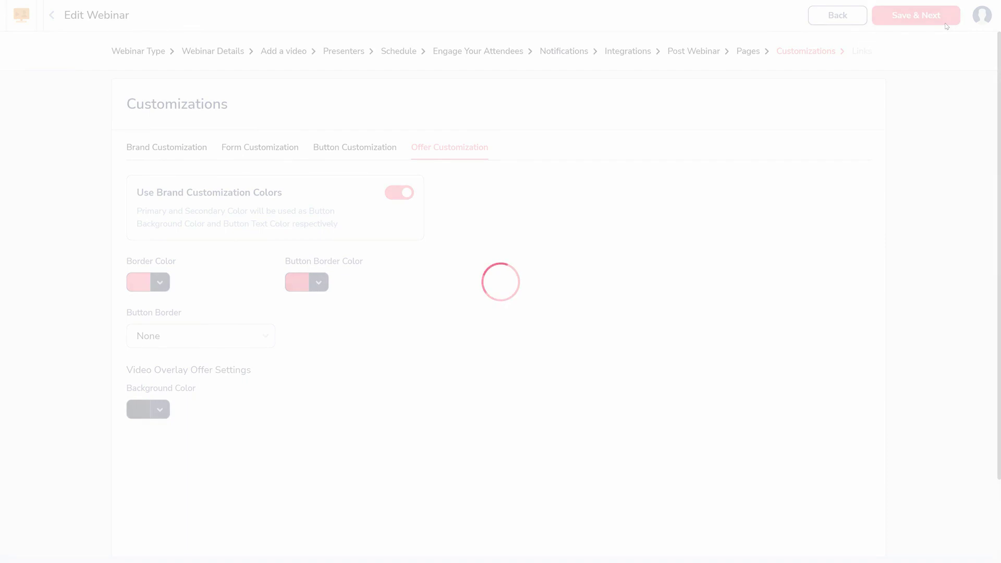
# Publish the webinar and display its registration embed codes and confirmation page links.
pyautogui.click(373, 155)
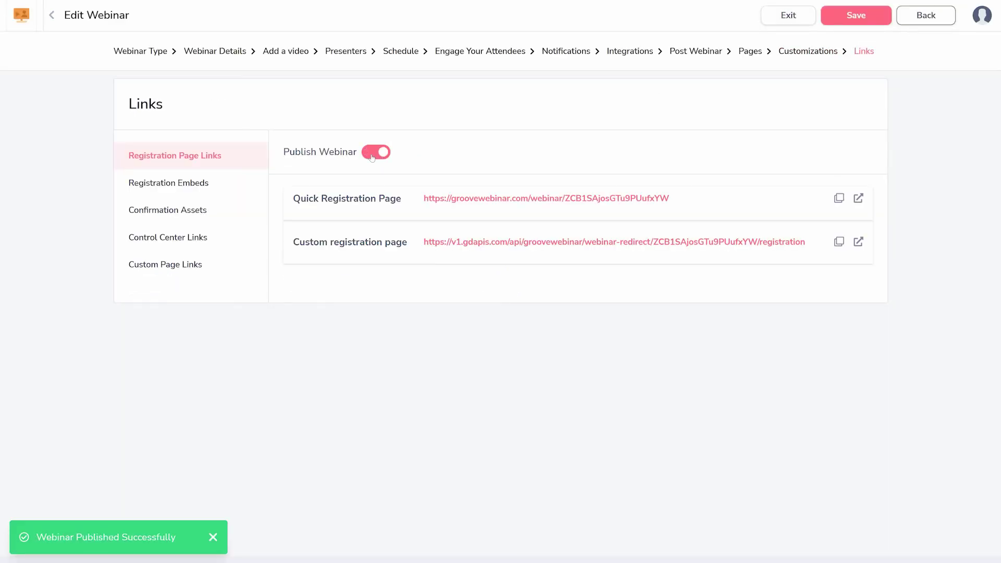
pyautogui.click(200, 185)
pyautogui.click(190, 211)
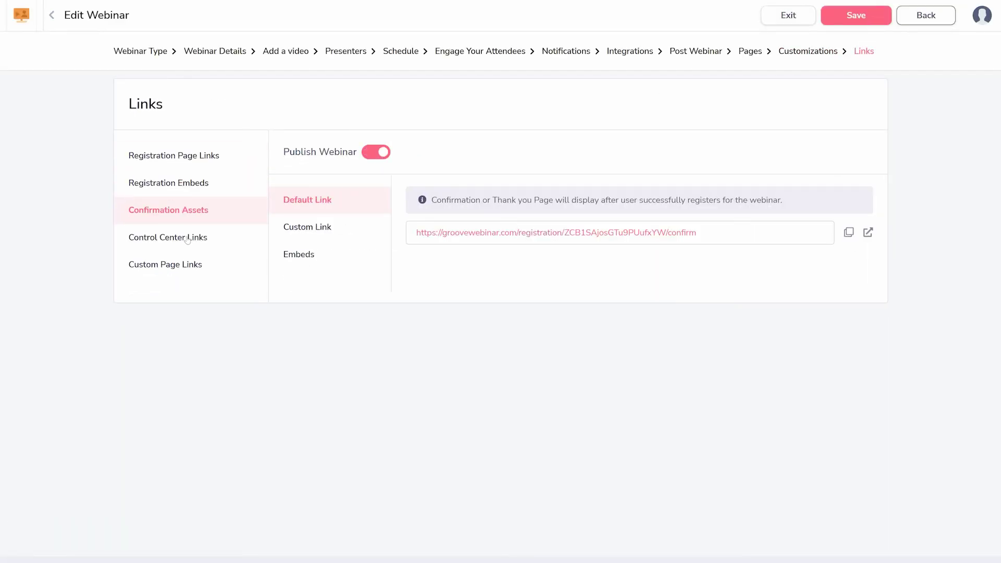